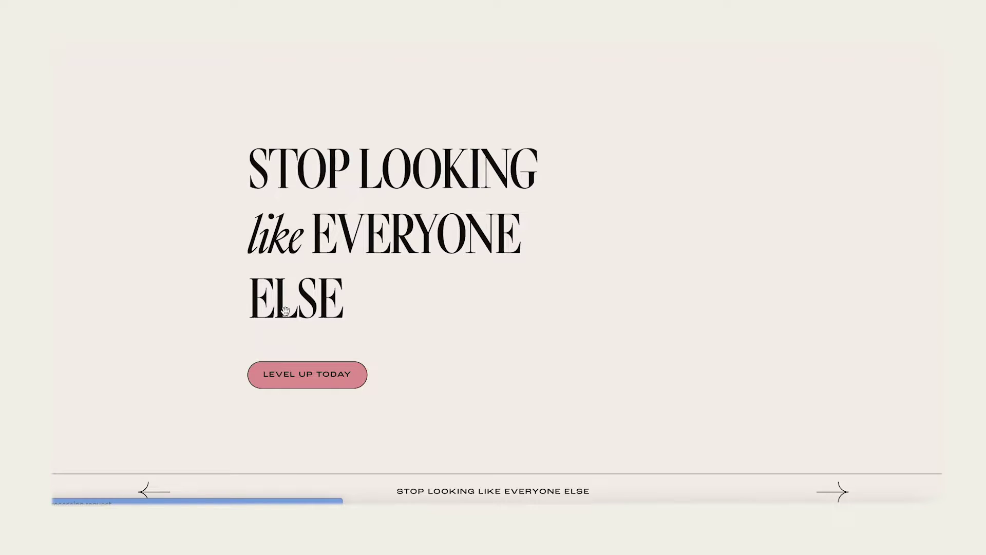
- Scroll the landing page past the 'ring a bell' list to the 'NOW imagine IF YOU COULD' section
scroll(497, 403, down, 7)
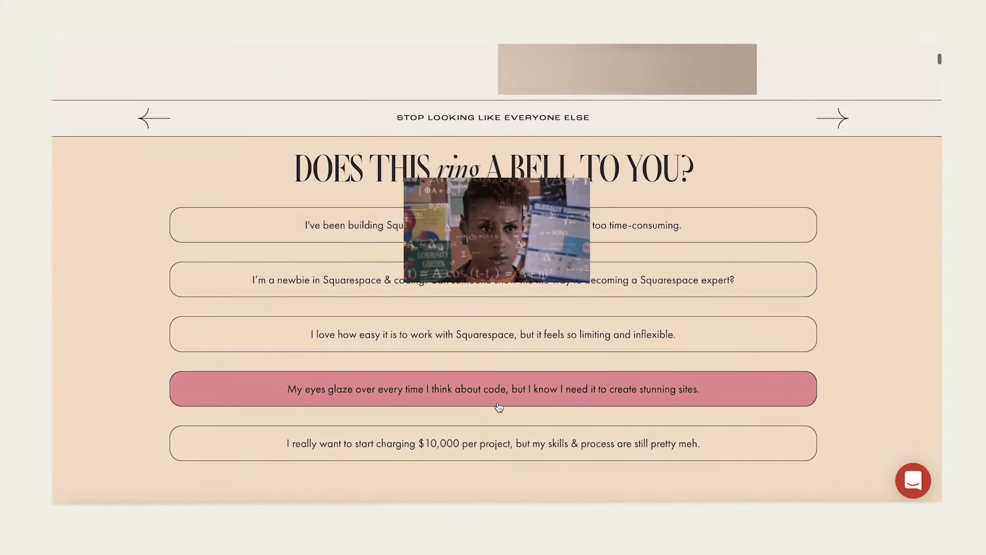
scroll(499, 406, down, 5)
scroll(498, 405, down, 7)
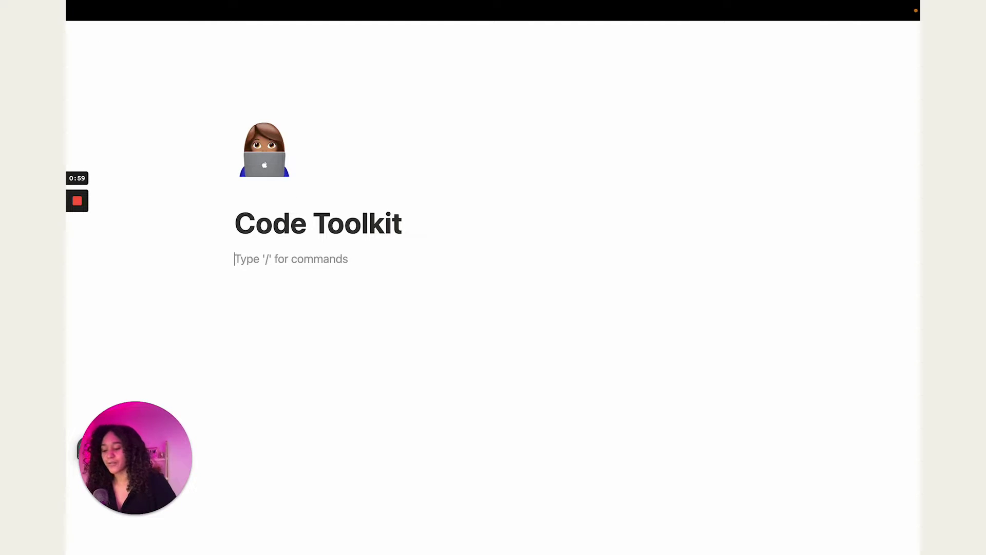
- Insert an inline database on the empty line using the /inline slash command
text(/)
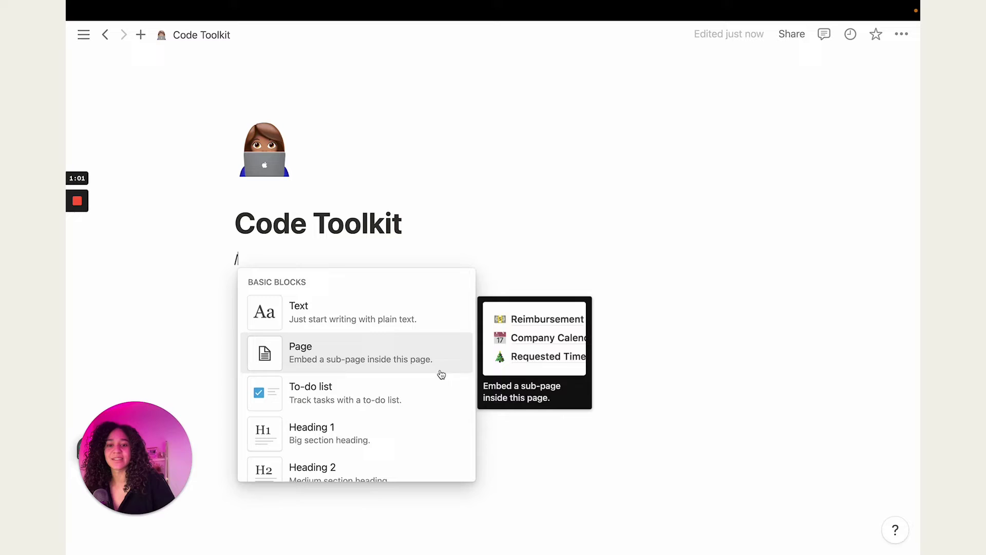
scroll(438, 380, down, 5)
scroll(438, 381, down, 5)
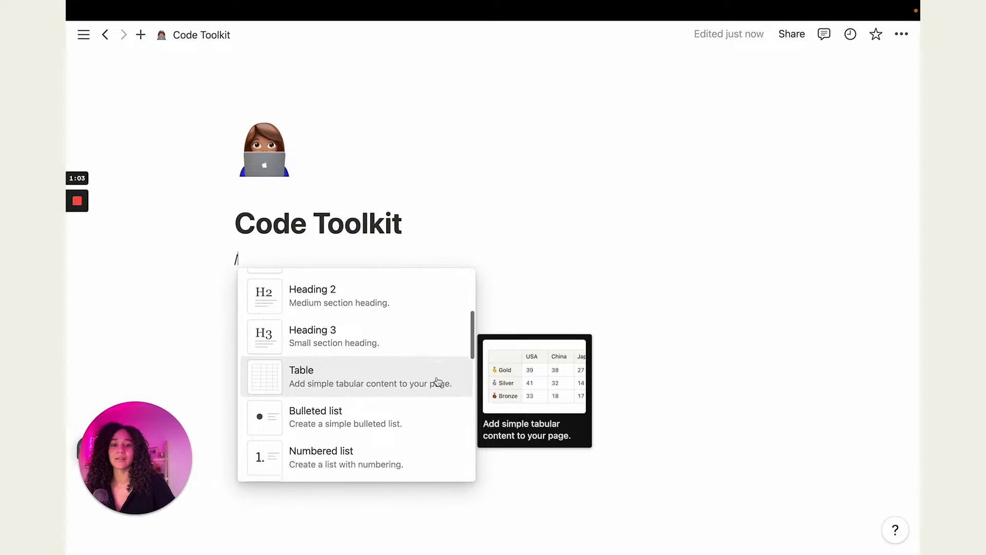
scroll(438, 382, down, 1)
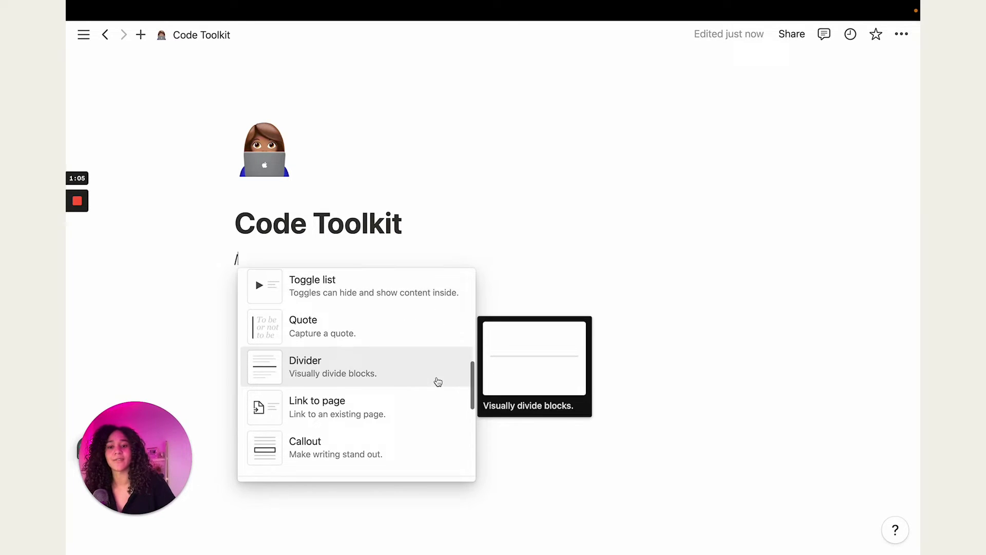
scroll(438, 381, down, 4)
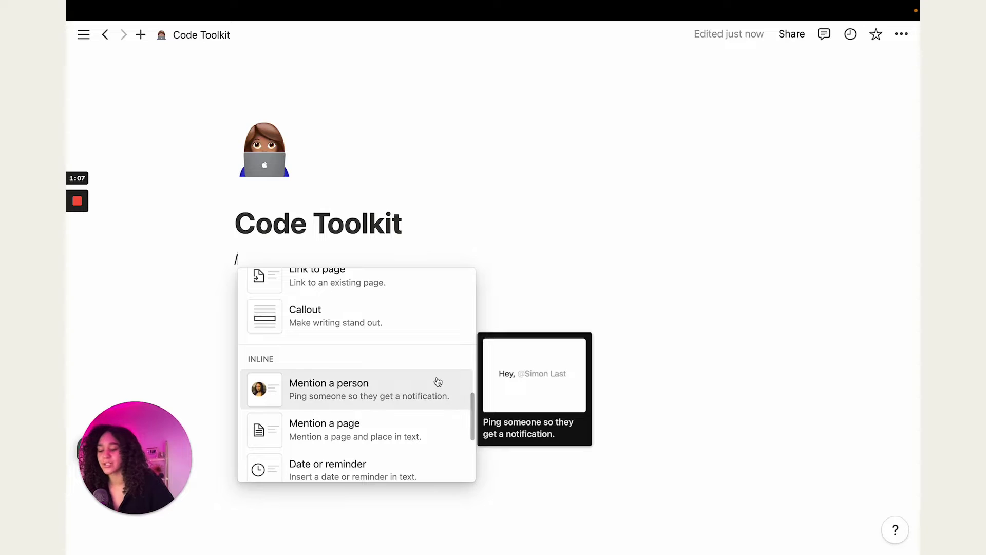
text(inline)
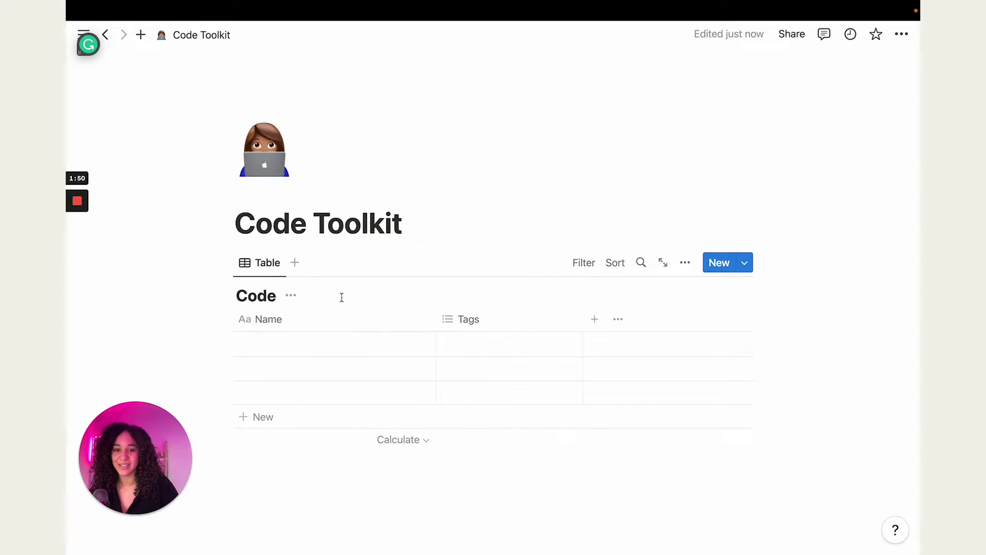
- Switch the Code database view from Table to Gallery layout and open the third card's menu
click(261, 265)
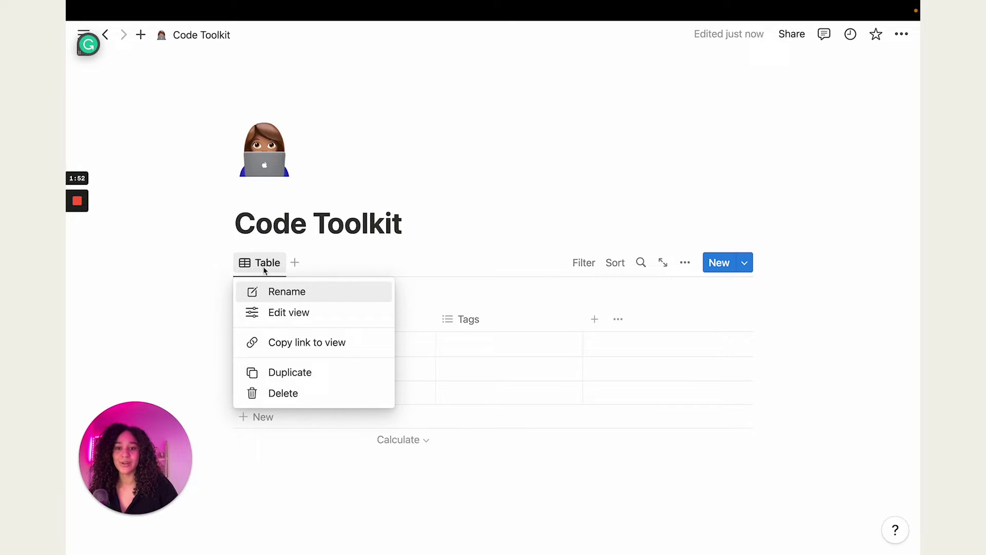
click(316, 315)
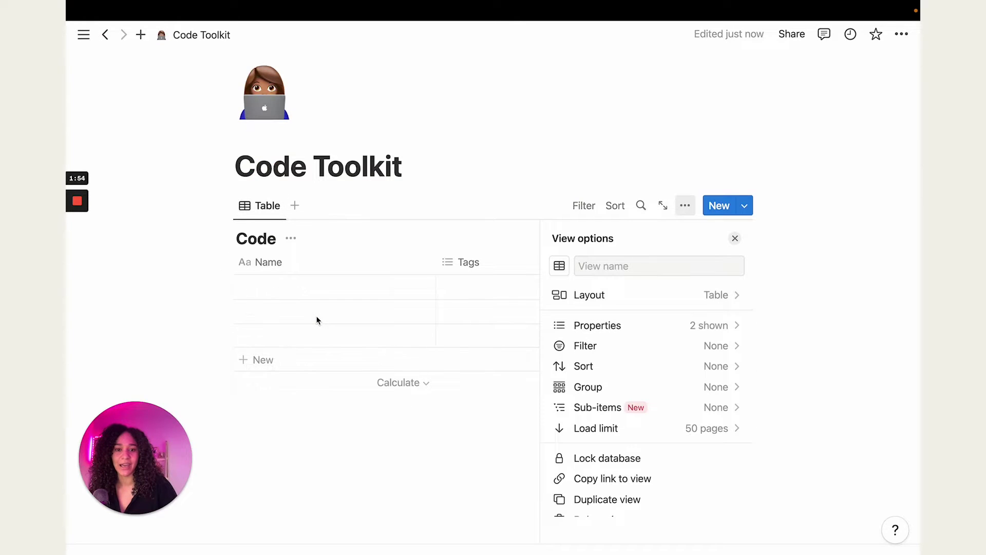
click(631, 302)
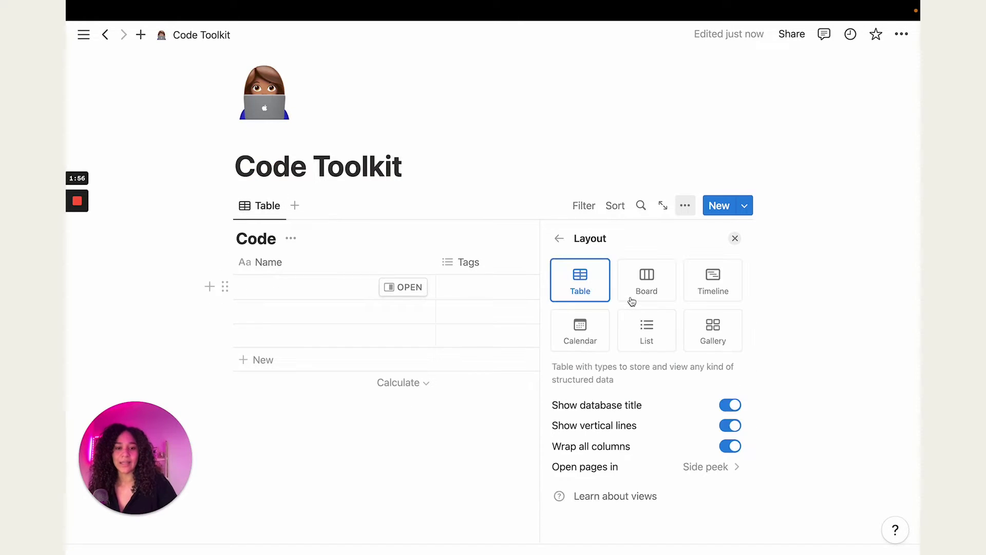
click(724, 328)
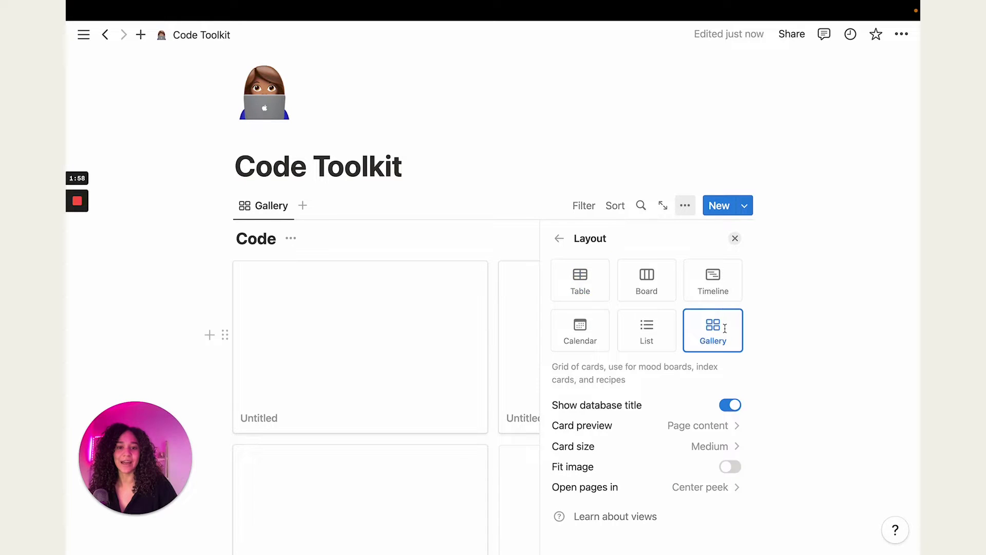
click(735, 239)
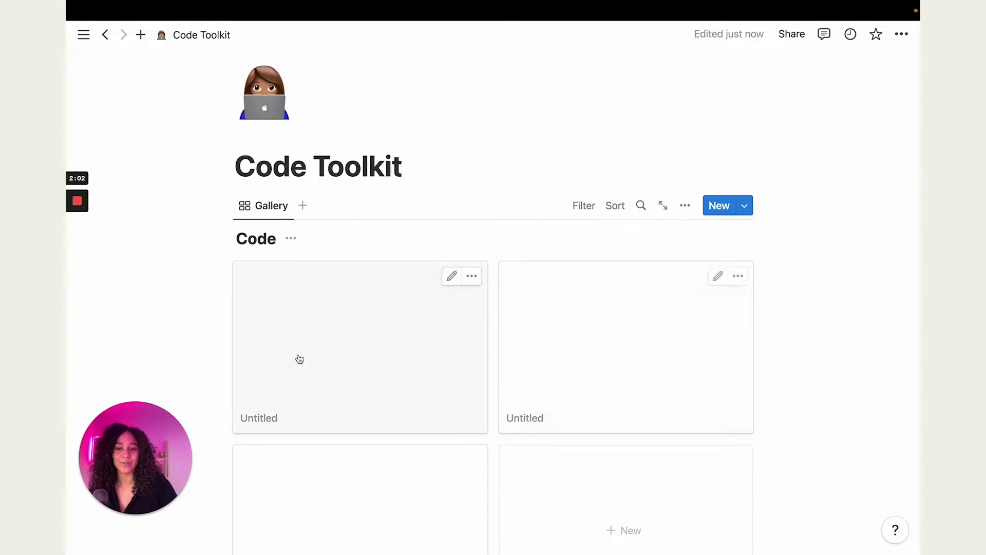
scroll(478, 354, down, 5)
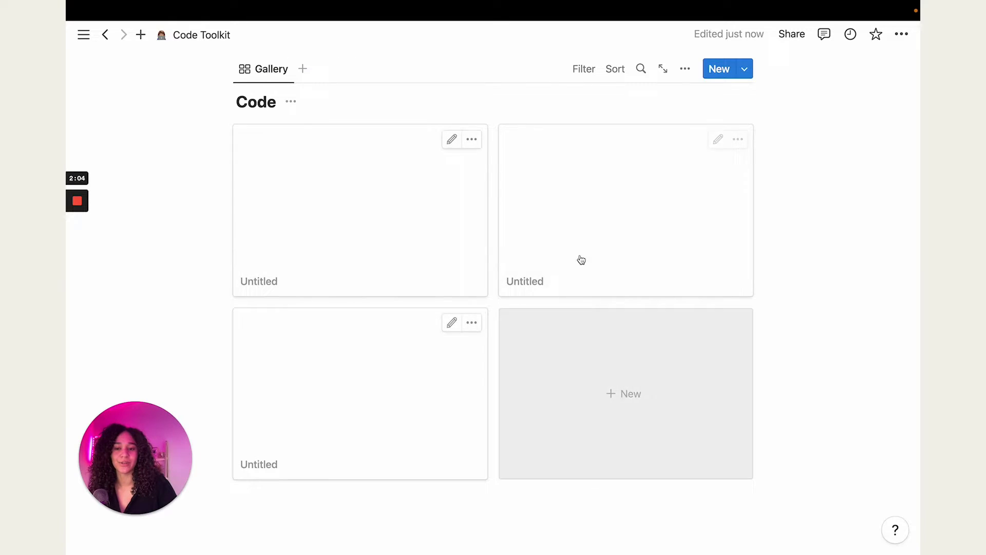
click(471, 327)
- Delete the third and second Untitled cards, leaving a single card
click(532, 143)
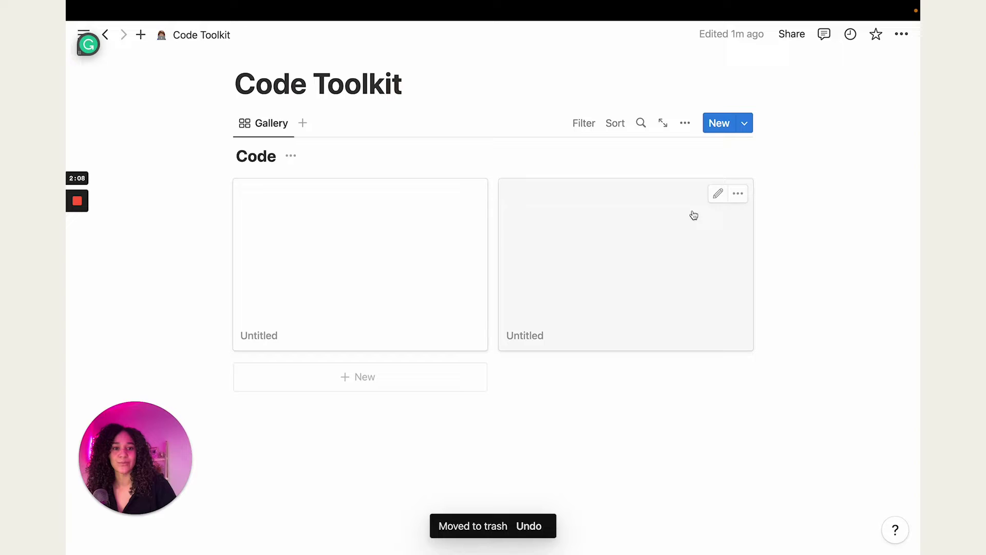
click(738, 194)
click(760, 247)
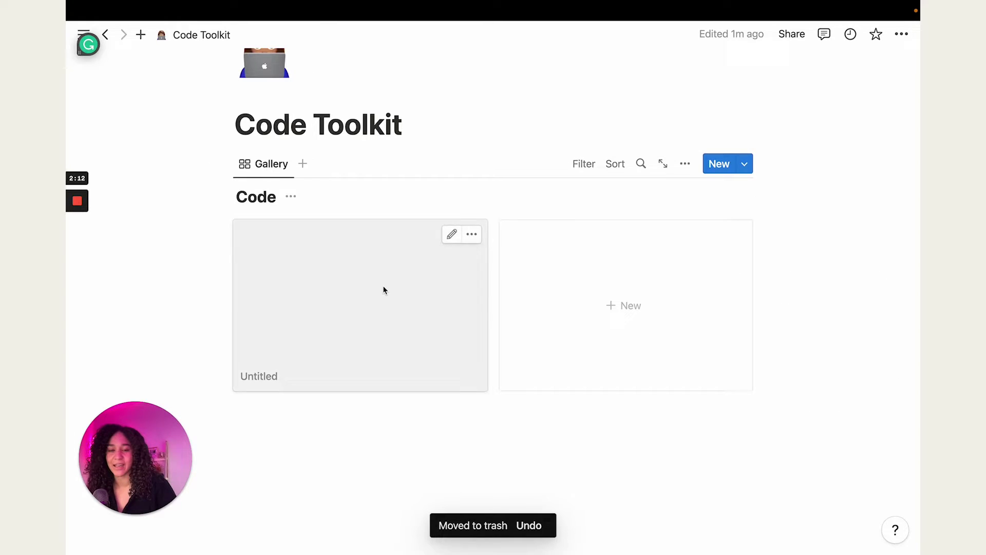
- Open the remaining card and title it 'Remove Header and Footer'
click(383, 290)
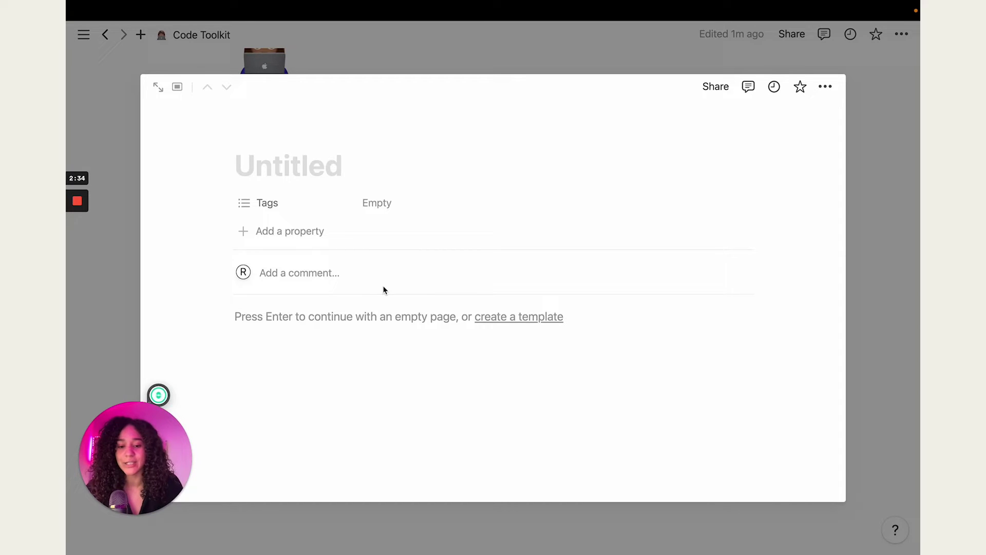
text(Remove )
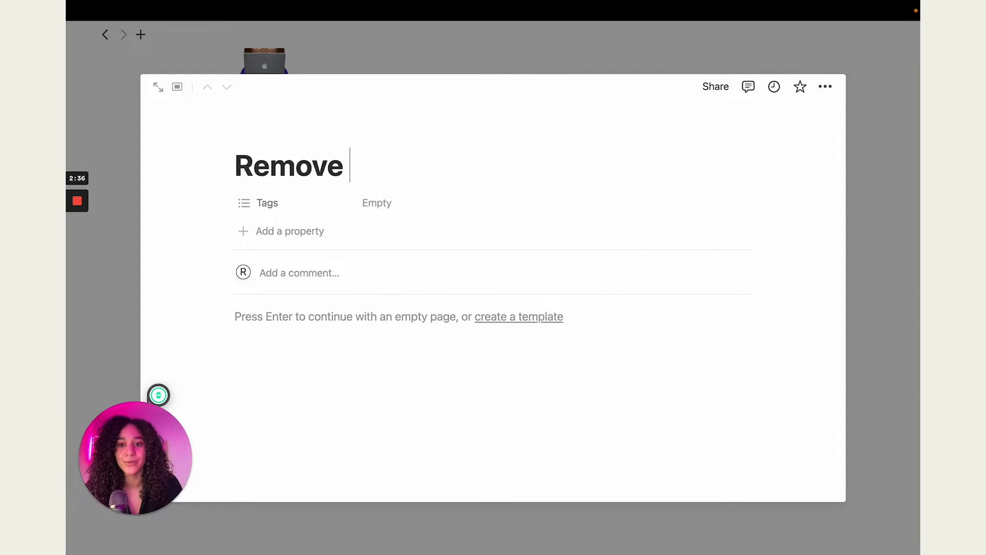
text(Header )
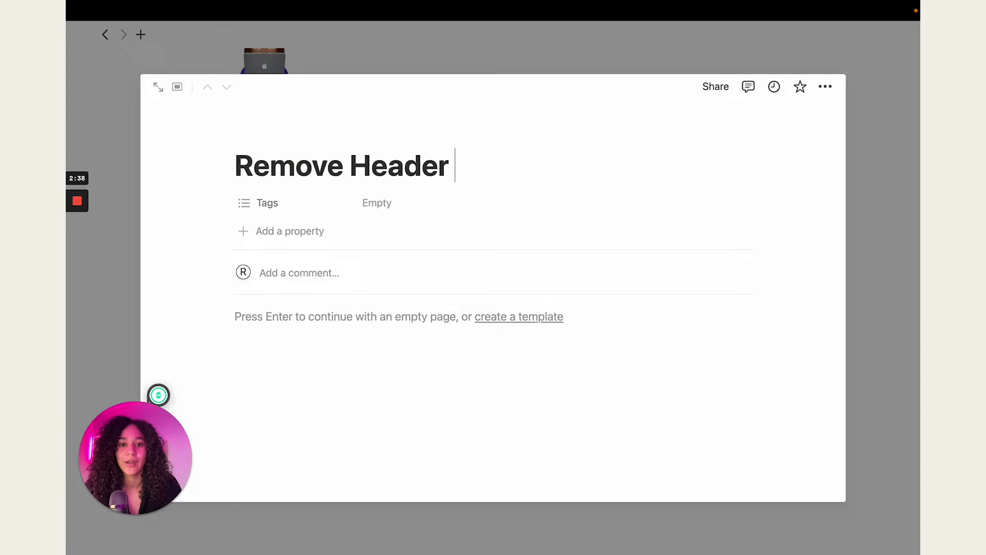
text(and Footer)
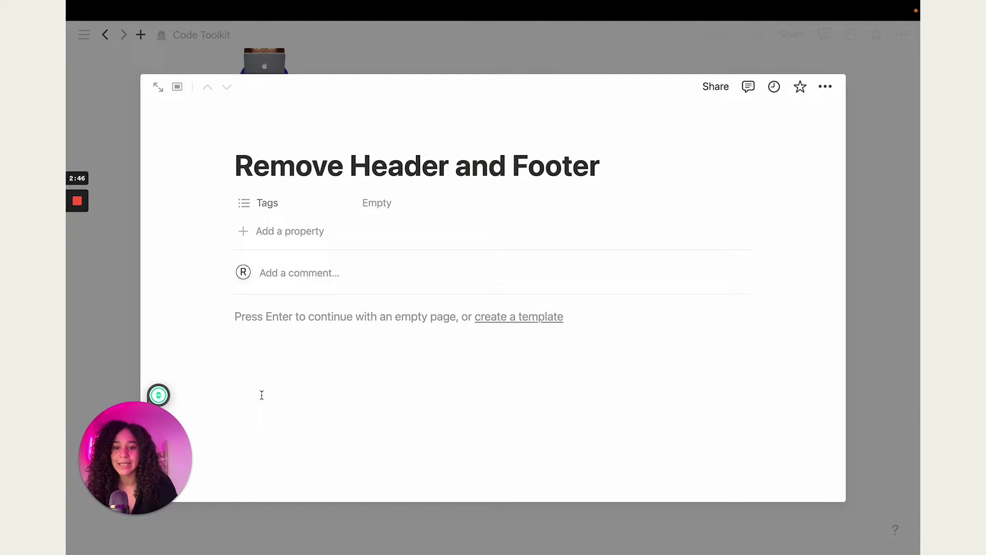
click(341, 336)
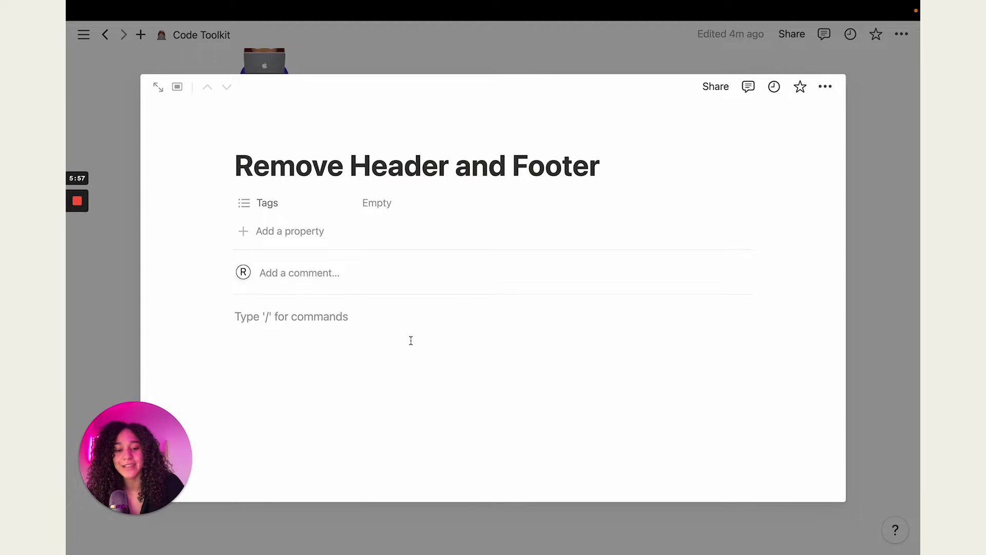
- Add an HTML code block and paste the CSS snippet hiding the header and footer
text(/code)
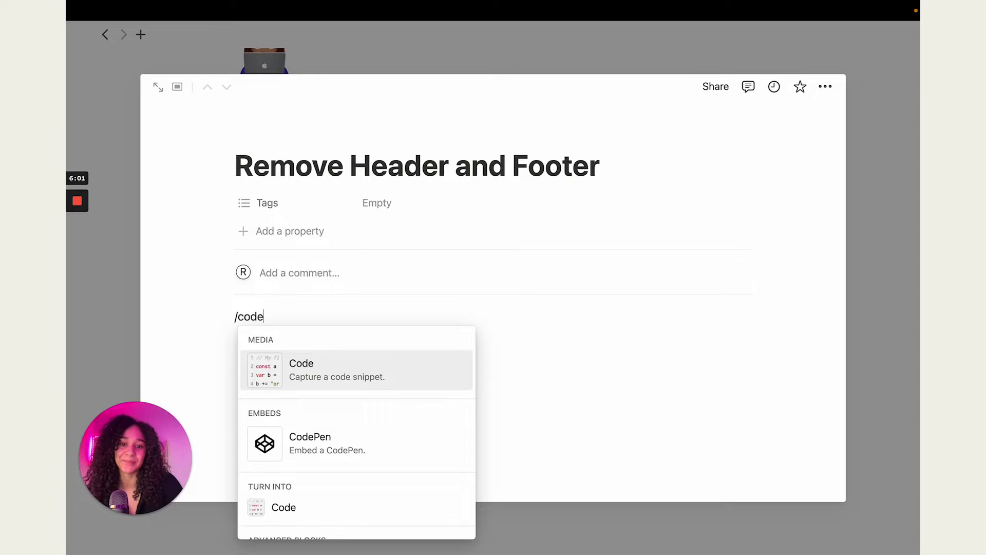
key(Return)
mouse_move(260, 321)
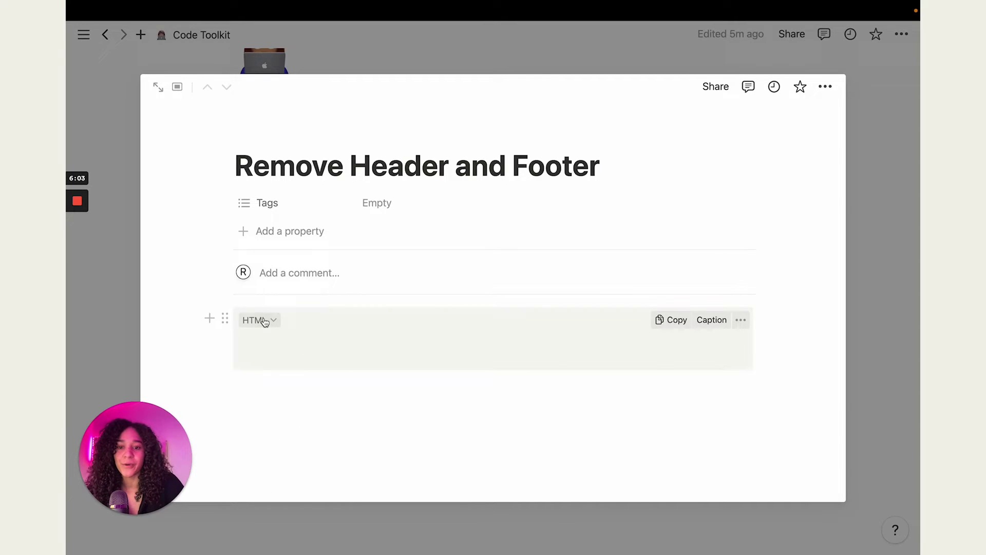
click(257, 320)
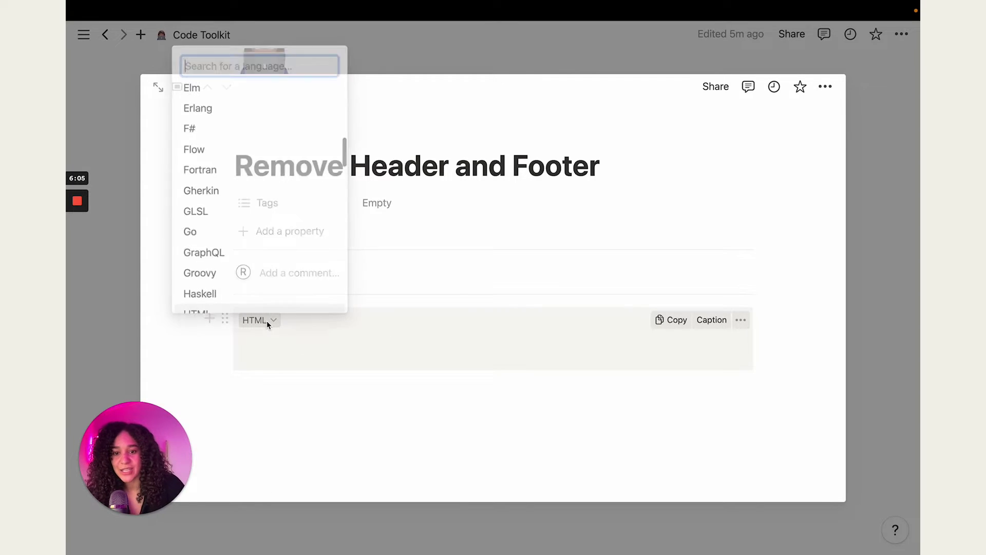
scroll(260, 246, down, 4)
scroll(257, 240, down, 3)
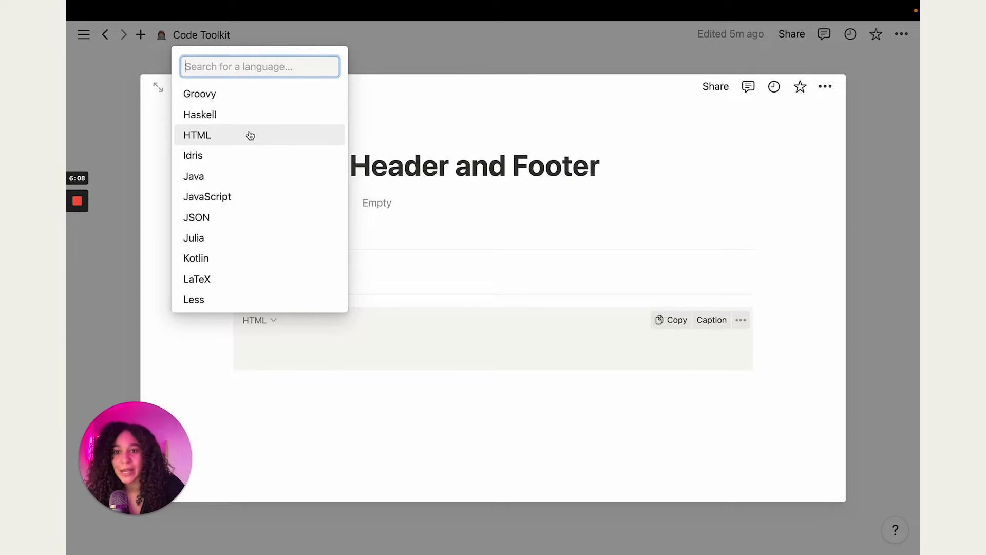
scroll(228, 137, up, 4)
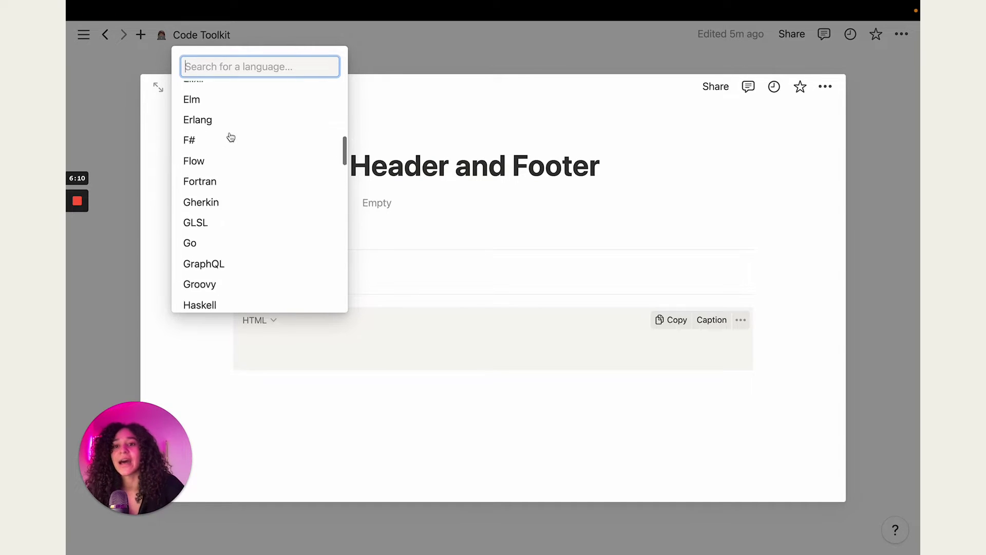
scroll(230, 137, up, 1)
scroll(230, 137, down, 5)
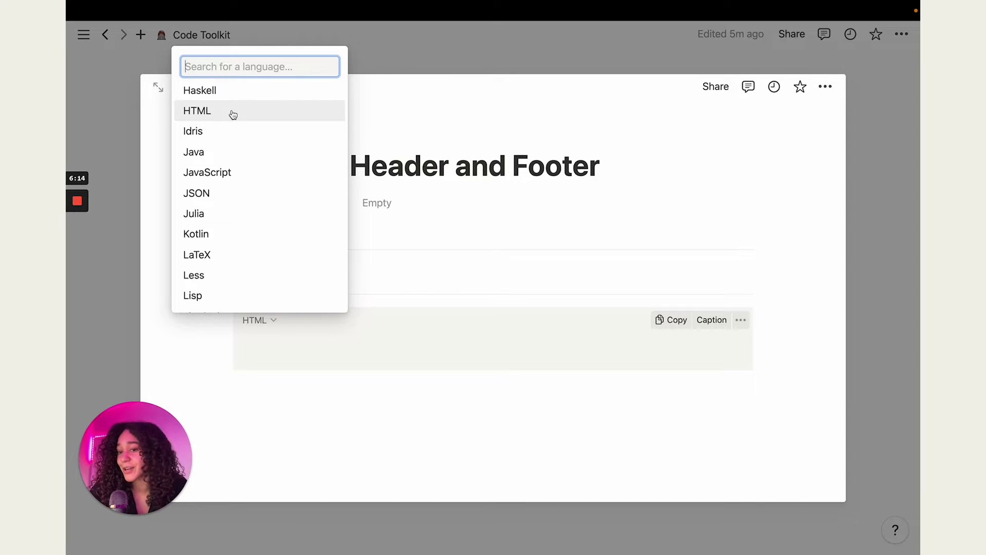
click(233, 111)
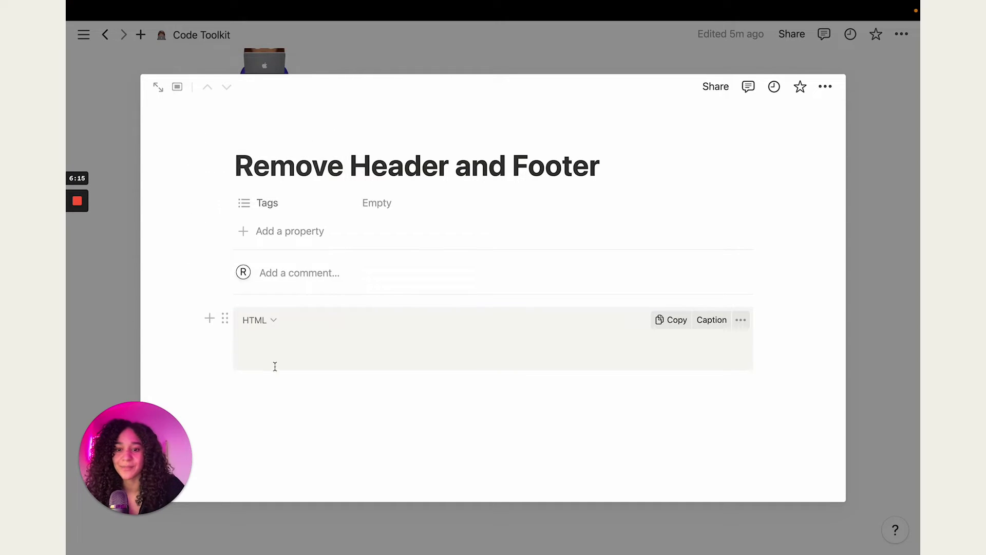
text(/* Goes in head of page*/ <style>   .header, #footer-sections{       display:none !important;   } </style>)
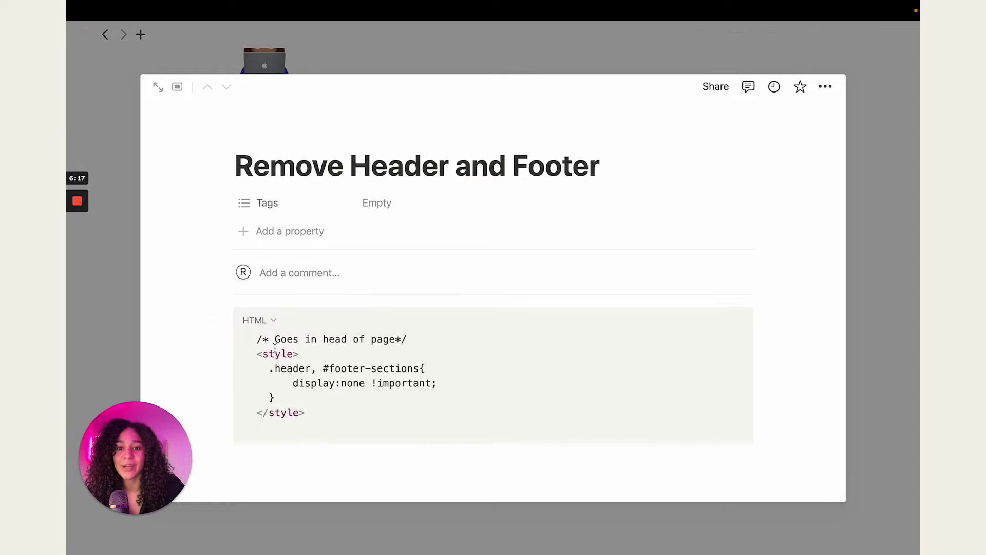
- Create and apply the tags Squarespace and Links Page to the page
click(402, 206)
text(Square)
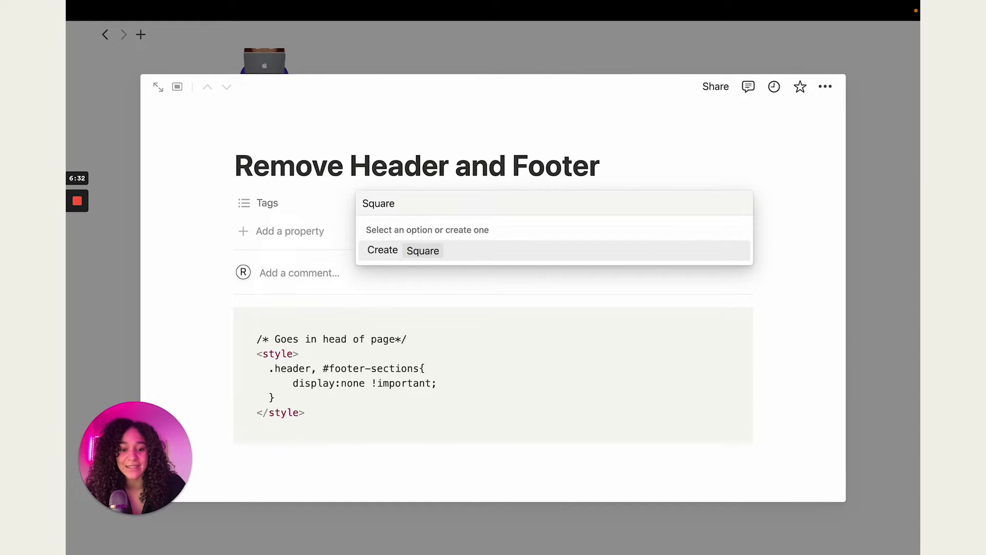
text(spc)
key(BackSpace)
text(ace)
key(Return)
text(Links Page)
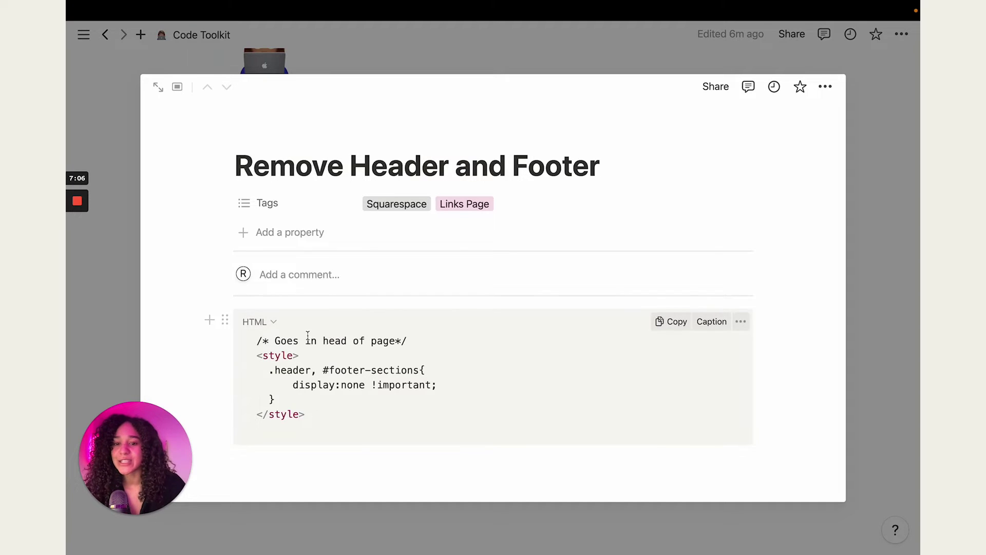
- Move the '/* Goes in head of page*/' comment to an indented line below <style>
drag(412, 342, 230, 341)
drag(307, 414, 246, 354)
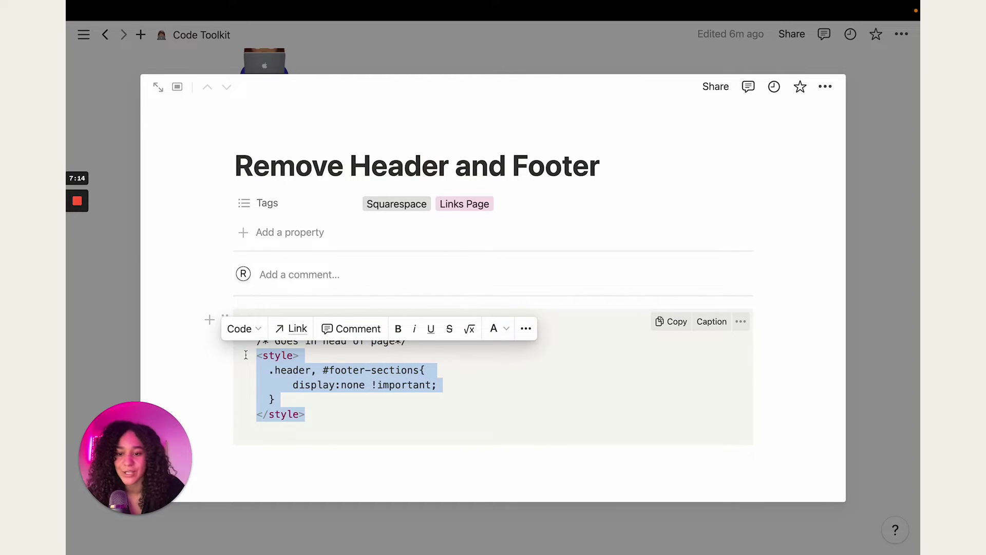
drag(426, 342, 213, 341)
key(super+x)
click(322, 355)
key(Return)
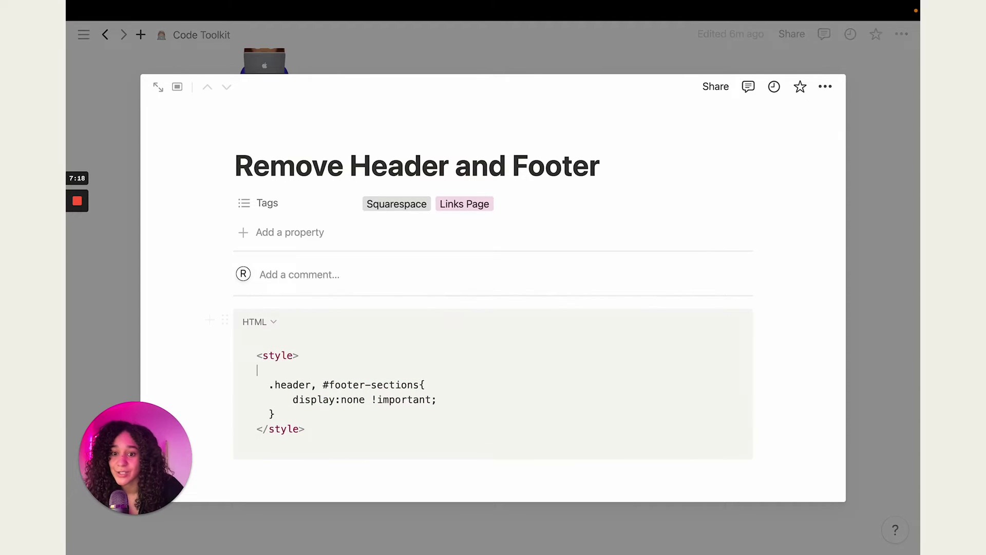
key(super+v)
click(257, 370)
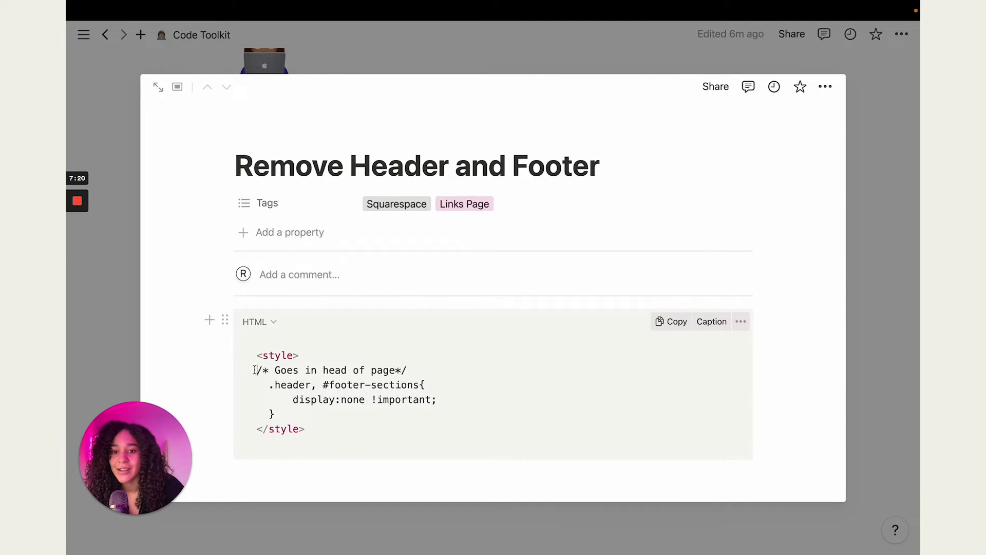
key(Tab)
click(373, 329)
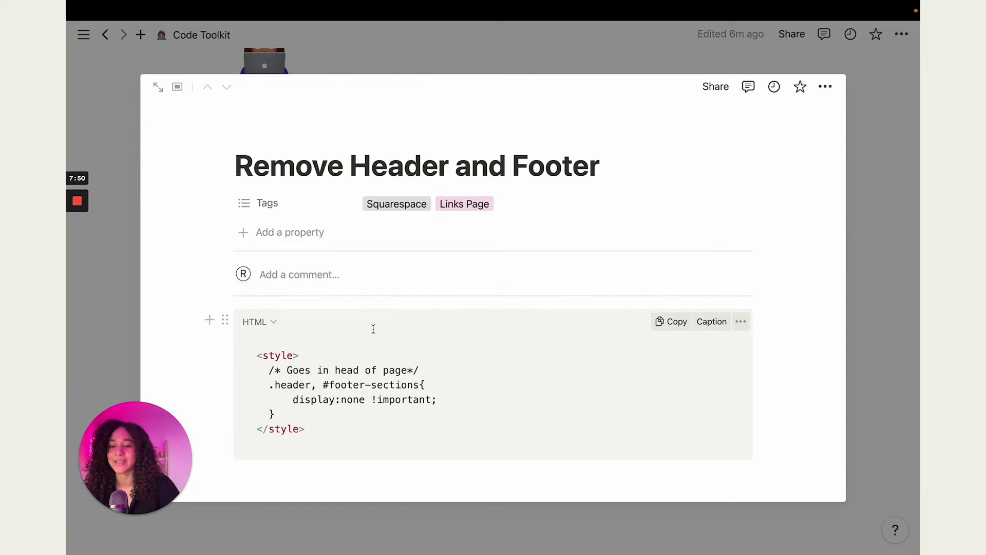
mouse_move(353, 148)
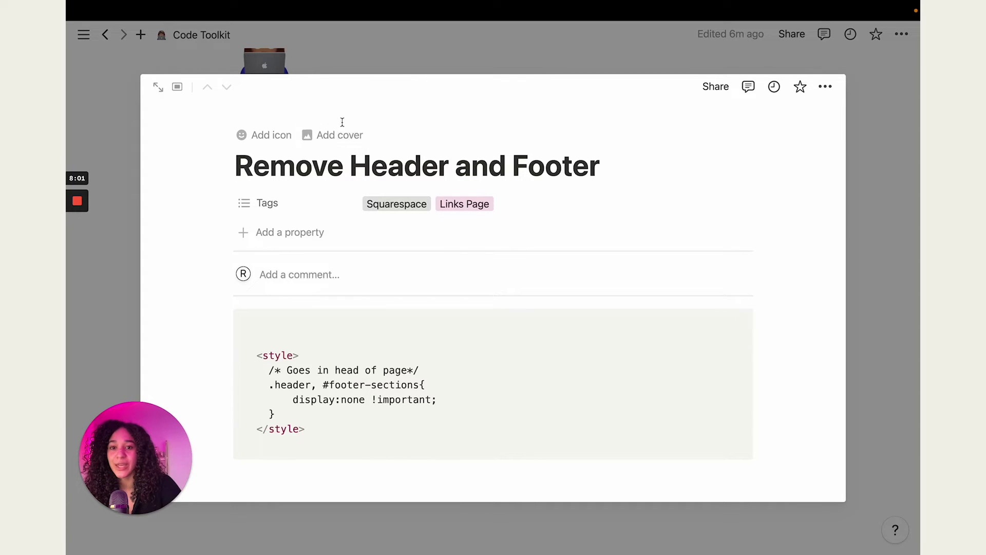
- Give the page an Unsplash cover found by searching 'house'
click(349, 137)
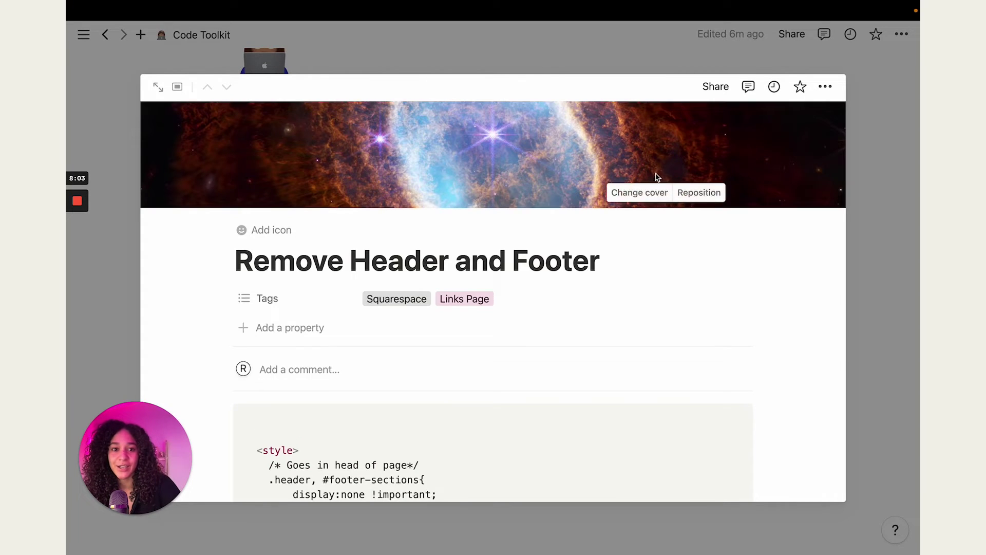
click(642, 193)
click(602, 208)
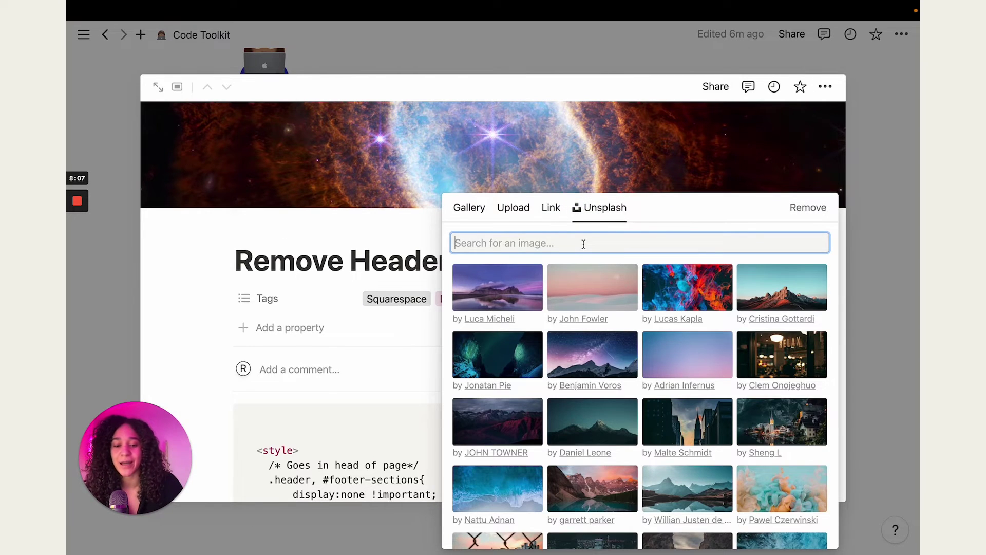
text(ill)
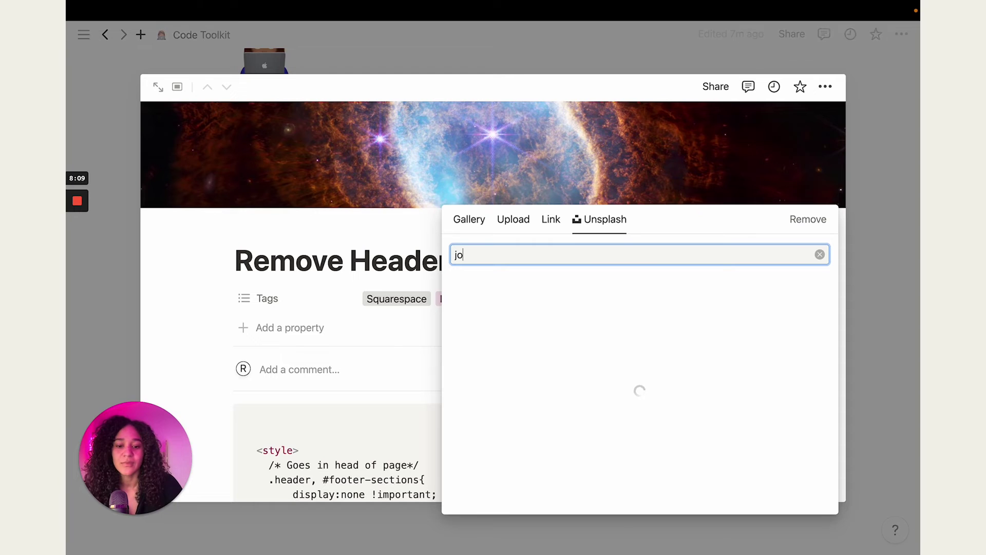
key(BackSpace)
key(BackSpace)
key(BackSpace)
text(house)
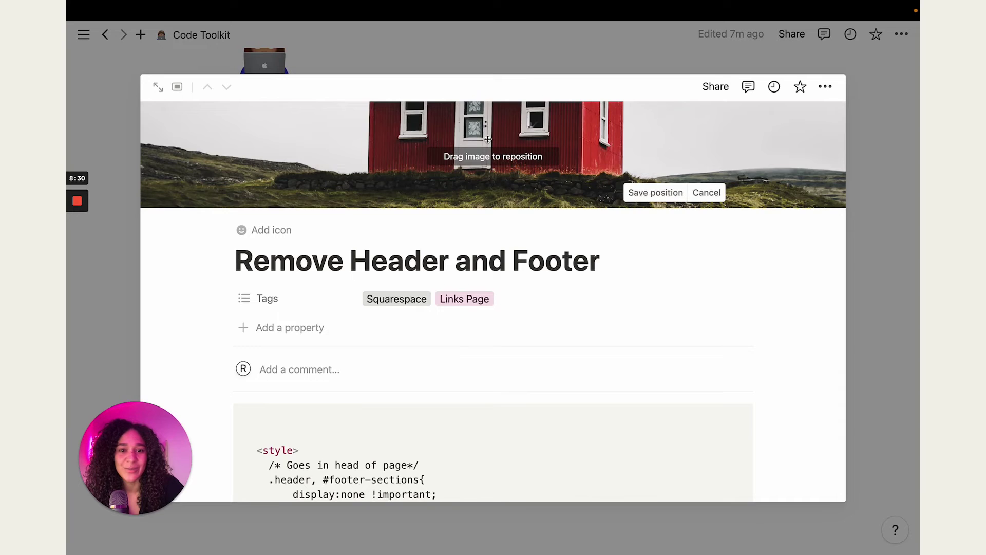
- Reposition the red-house cover and return to the Code Toolkit gallery
drag(487, 138, 487, 164)
click(637, 254)
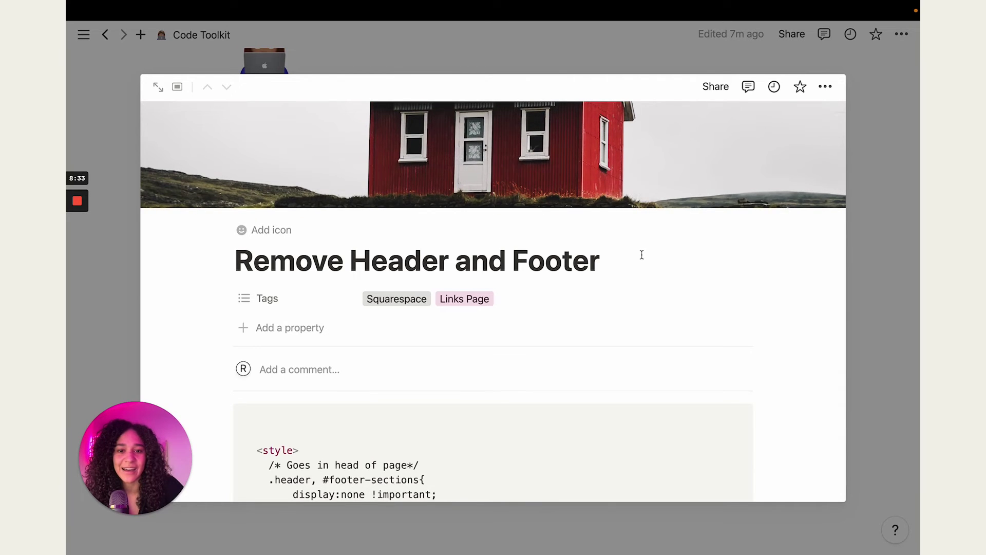
key(ctrl+z)
click(884, 238)
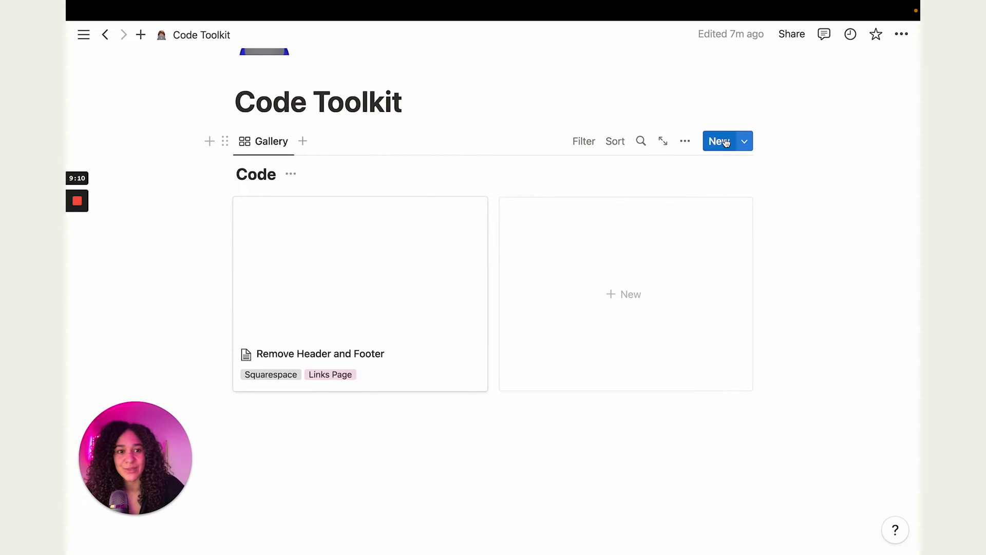
- Set the gallery layout's card preview to Page cover
click(685, 141)
click(689, 160)
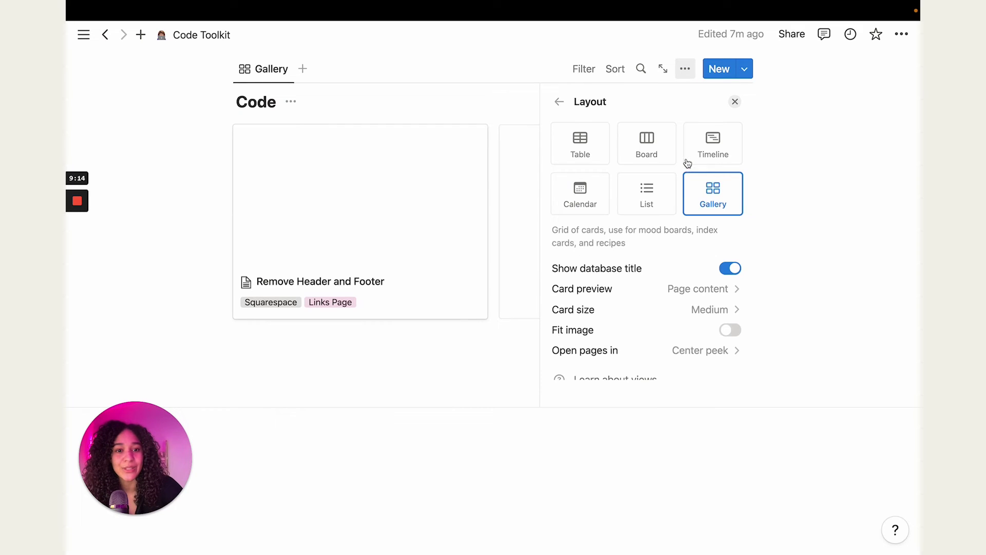
scroll(689, 214, down, 1)
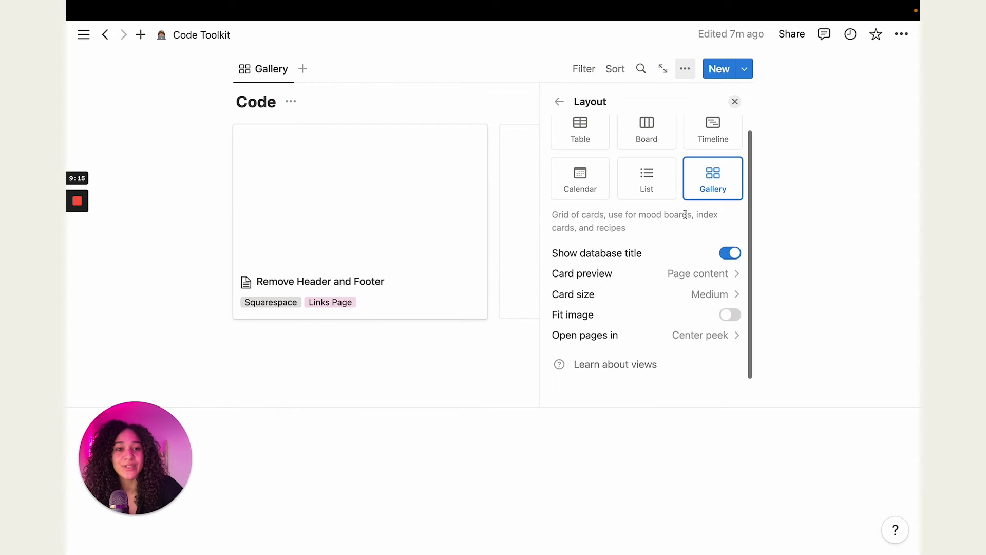
click(696, 276)
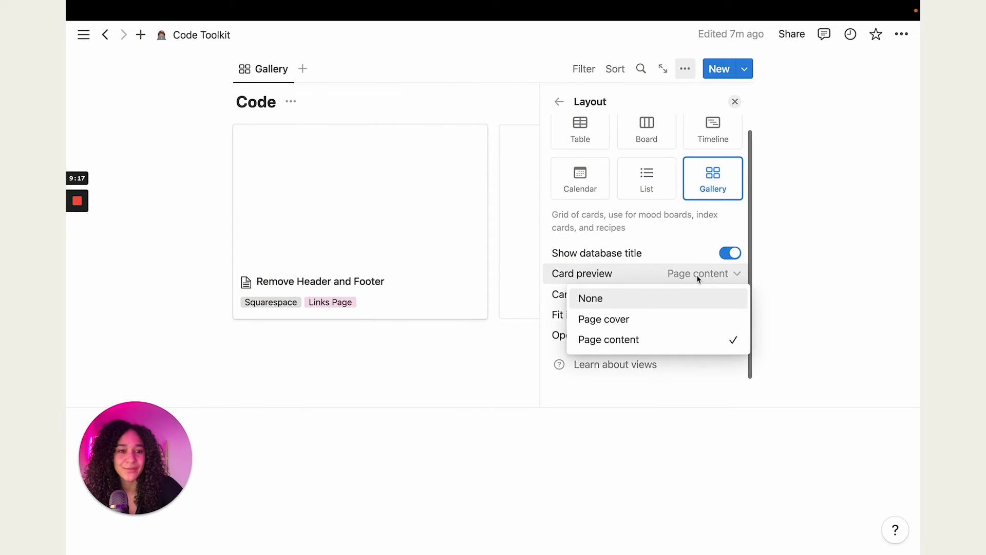
click(672, 319)
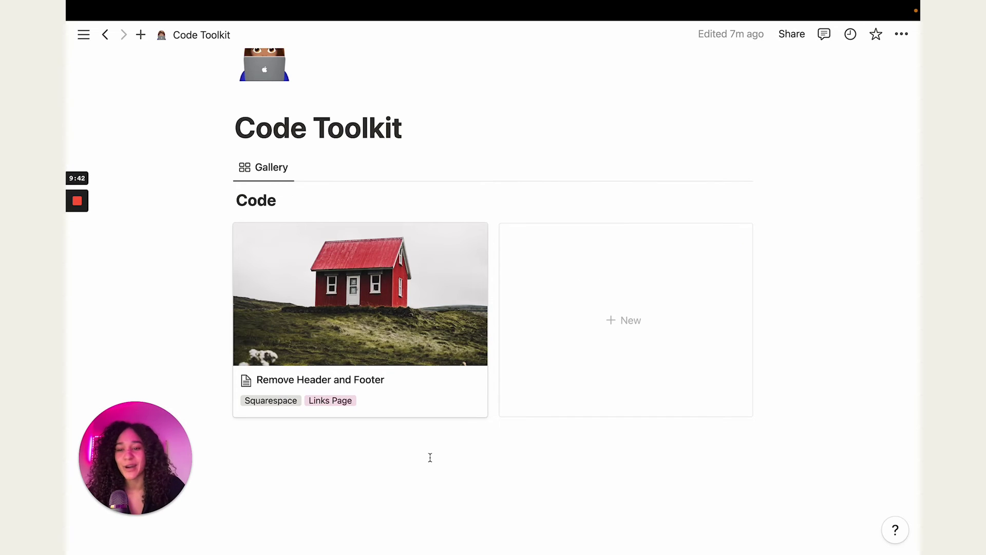